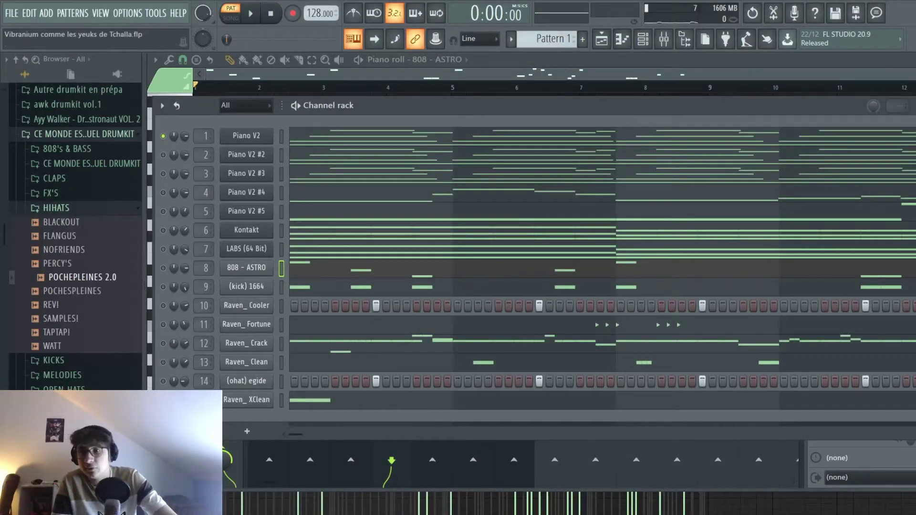
# Step: Audition Piano V2 #2 in place of Piano V2, and solo Piano V2 #3
pyautogui.click(163, 154)
pyautogui.click(163, 136)
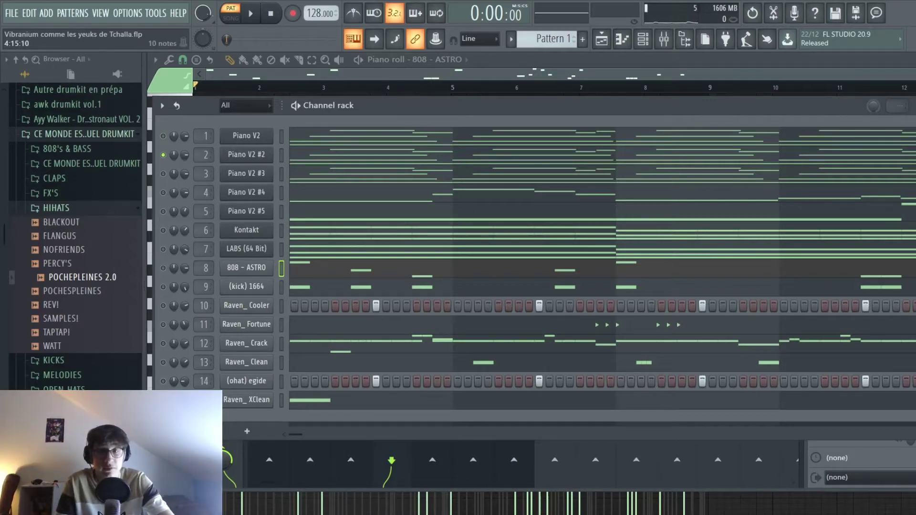
pyautogui.press('space')
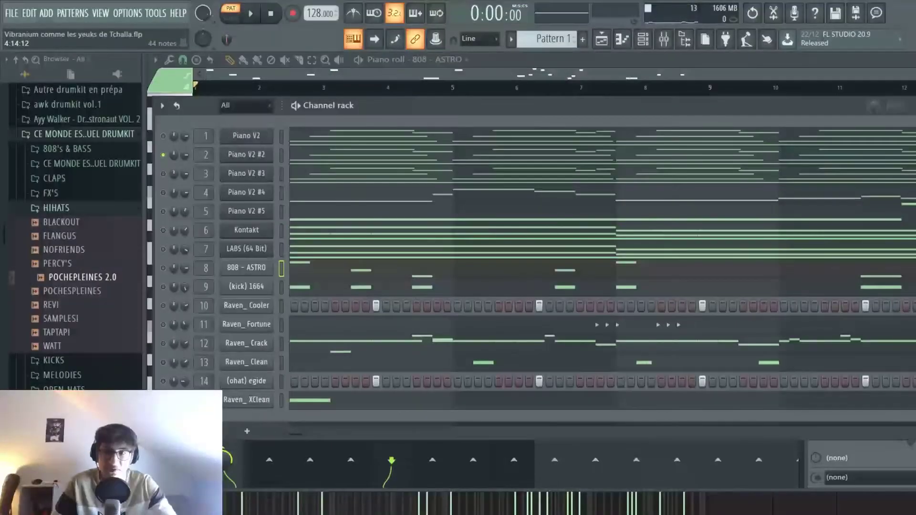
pyautogui.rightClick(162, 174)
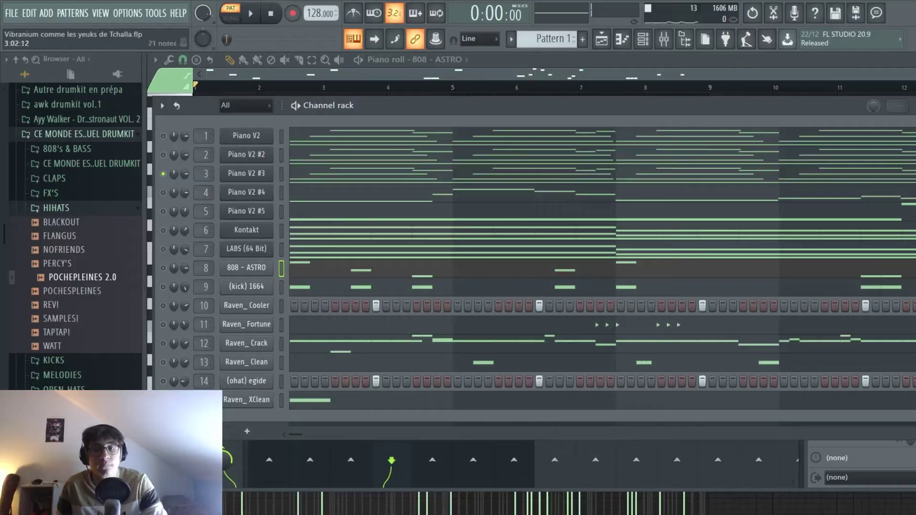
# Step: View the melody tracks in the mixer, including the effects on the LABS (64 Bit) track
pyautogui.press('F9')
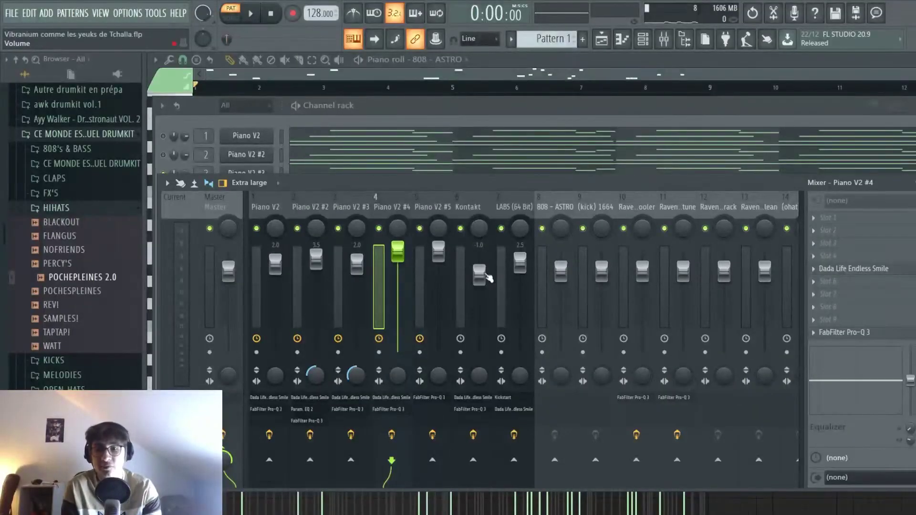
pyautogui.click(505, 286)
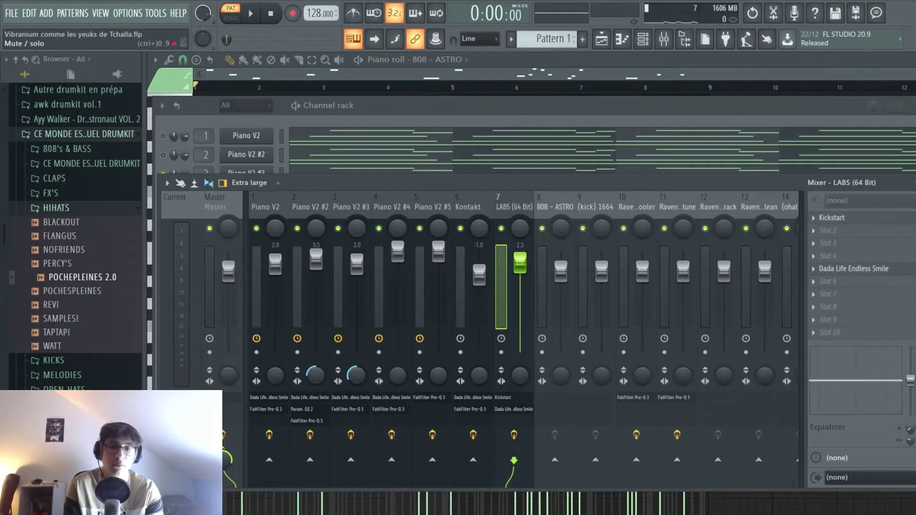
pyautogui.click(528, 107)
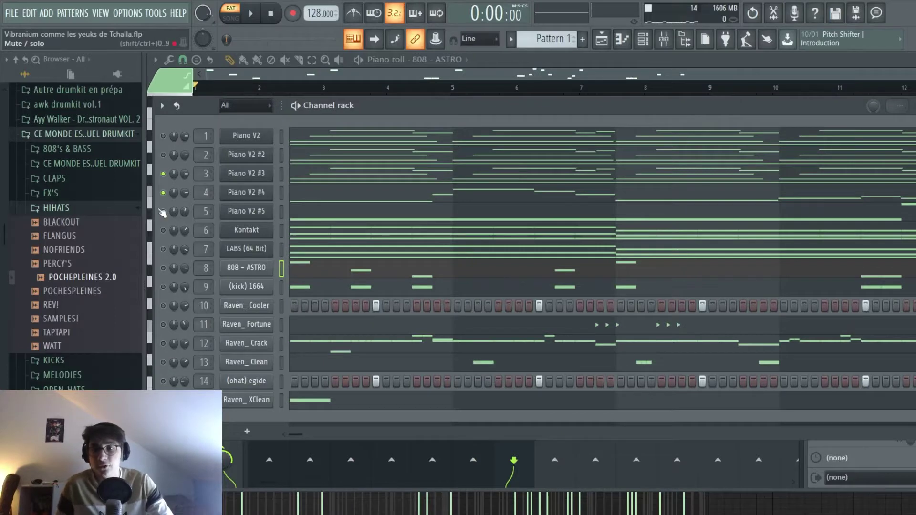
# Step: Unmute Piano V2 #5 and audition the Kontakt and LABS (64 Bit) layers alongside Piano V2 #3 and #4
pyautogui.click(162, 211)
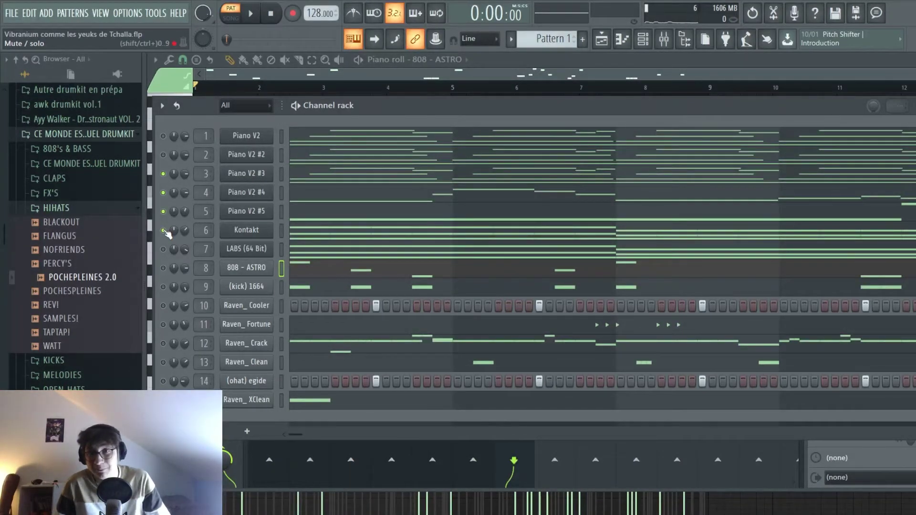
pyautogui.press('space')
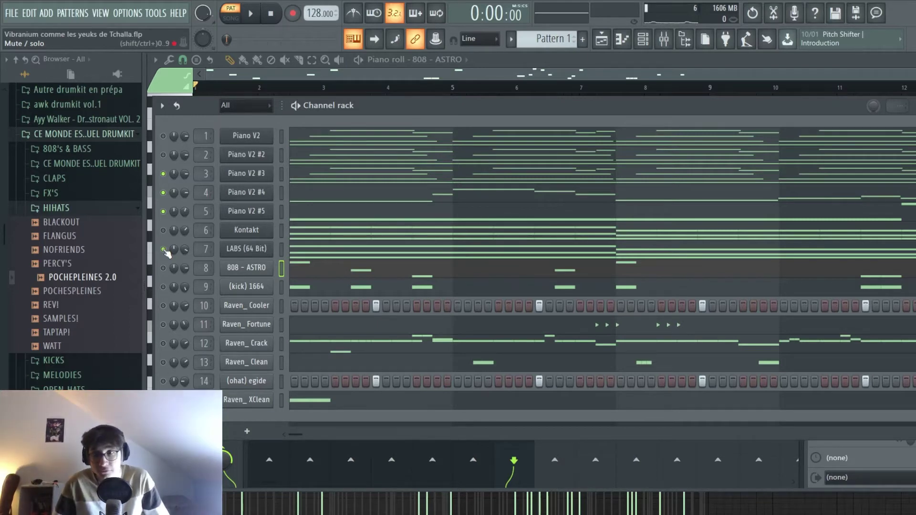
pyautogui.press('space')
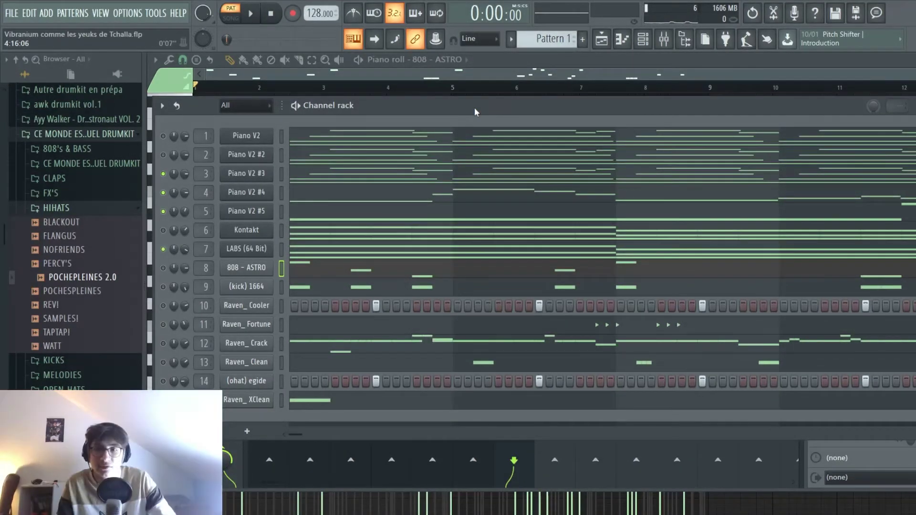
# Step: Check the melody levels in the mixer, unmute Kontakt and play all the active melody layers together
pyautogui.press('F9')
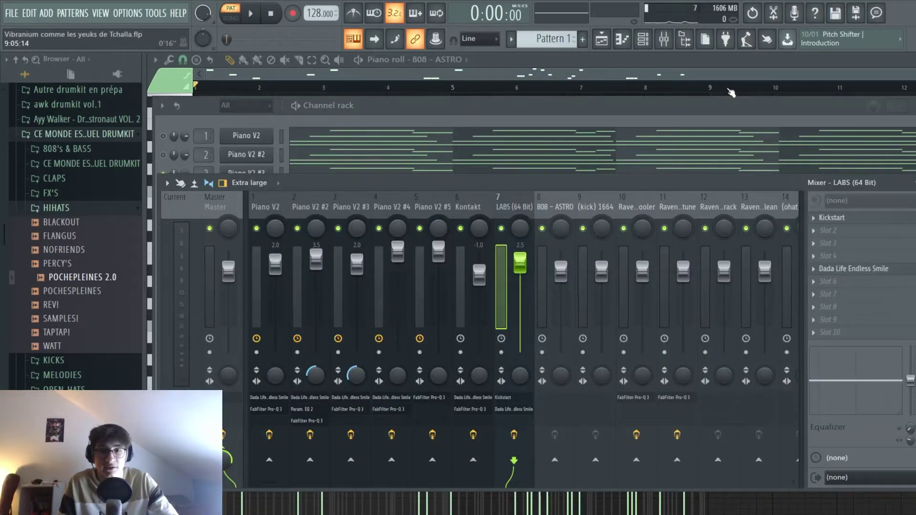
pyautogui.click(728, 104)
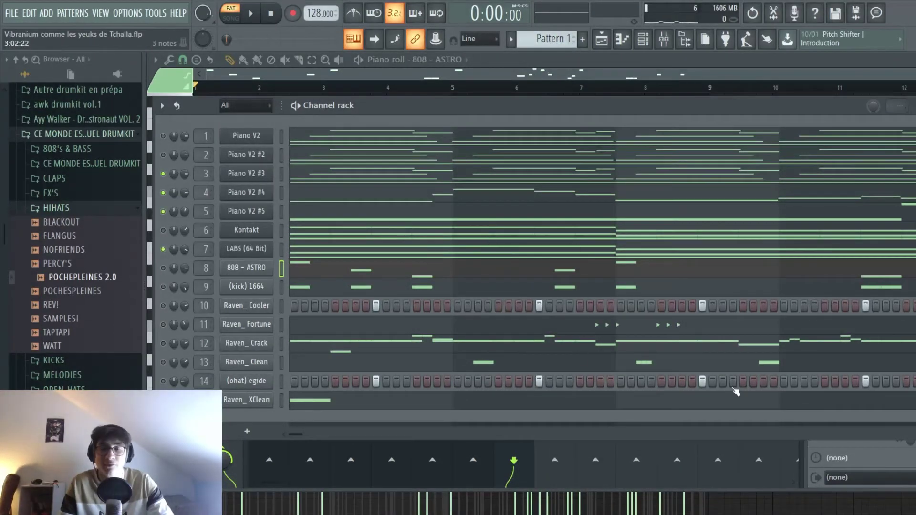
pyautogui.click(163, 231)
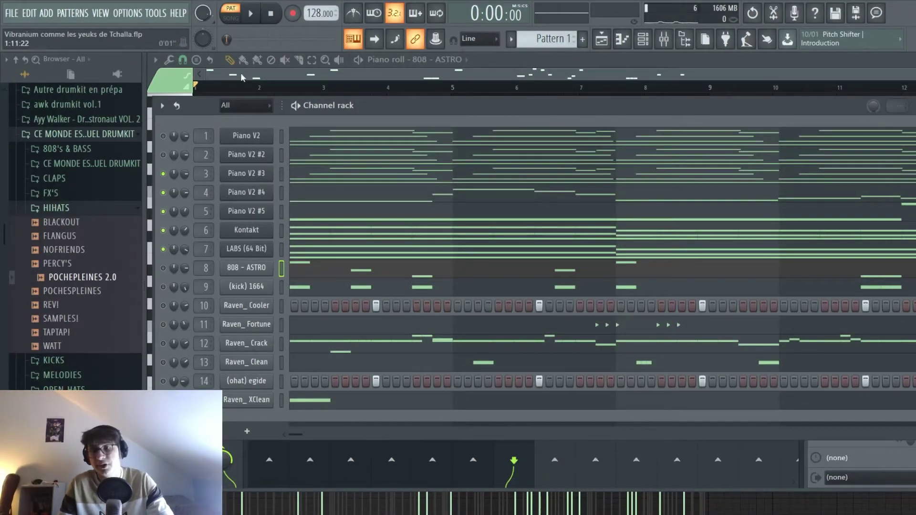
pyautogui.press('space')
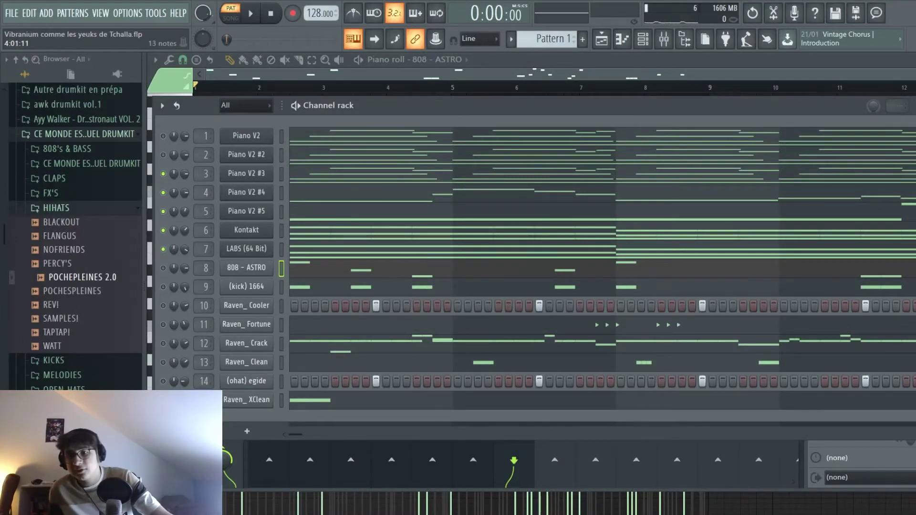
# Step: Unmute Raven_ Cooler and keep Piano V2 #2 as the only active melody, muting Piano V2 #3 to #5, Kontakt and LABS
pyautogui.click(163, 306)
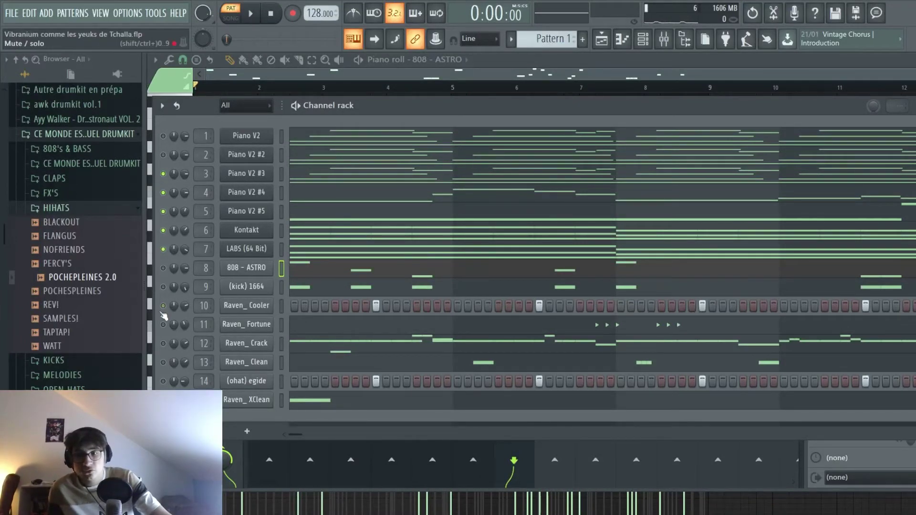
pyautogui.click(163, 192)
pyautogui.click(163, 211)
pyautogui.click(162, 230)
pyautogui.click(163, 249)
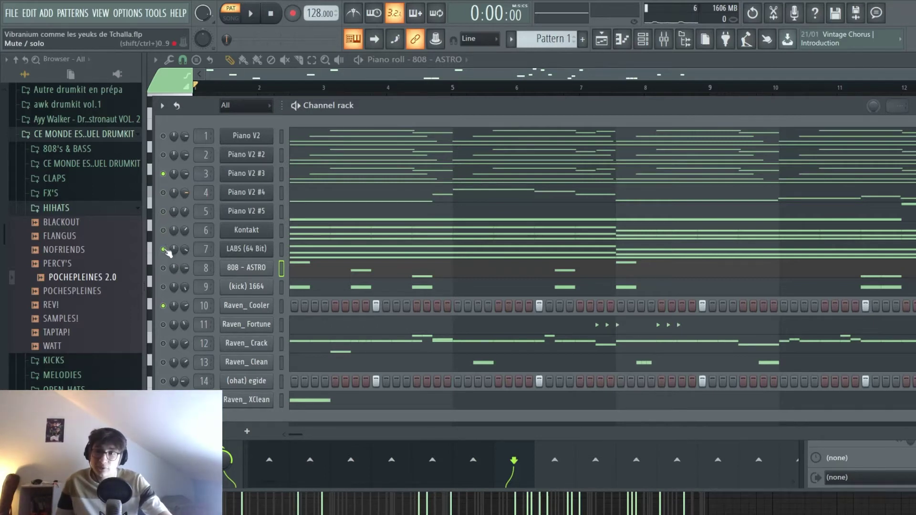
pyautogui.click(162, 155)
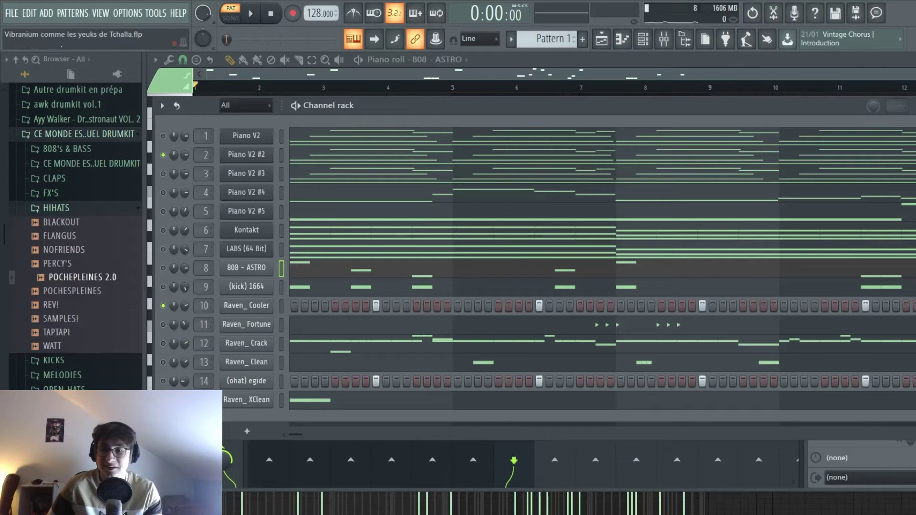
# Step: Unmute Raven_ Fortune and open the Raven_ Crack notes in the piano roll
pyautogui.click(163, 325)
pyautogui.click(281, 325)
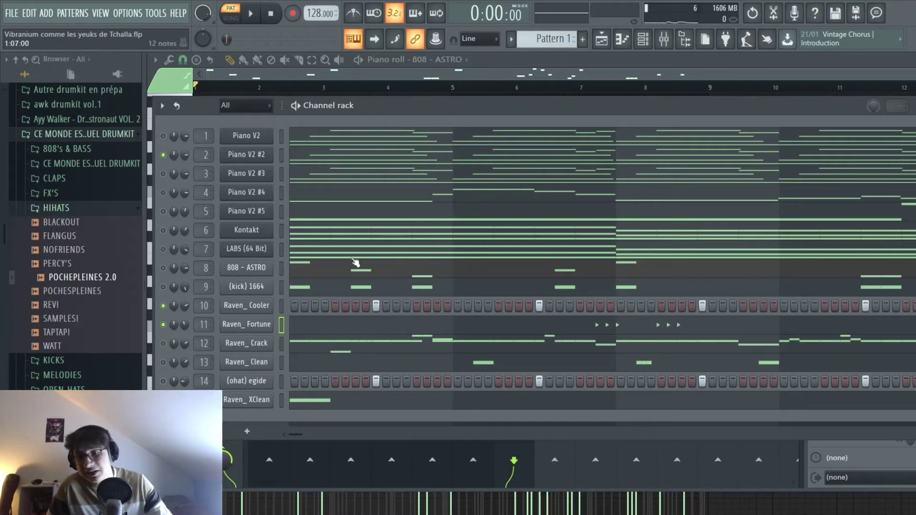
pyautogui.click(324, 347)
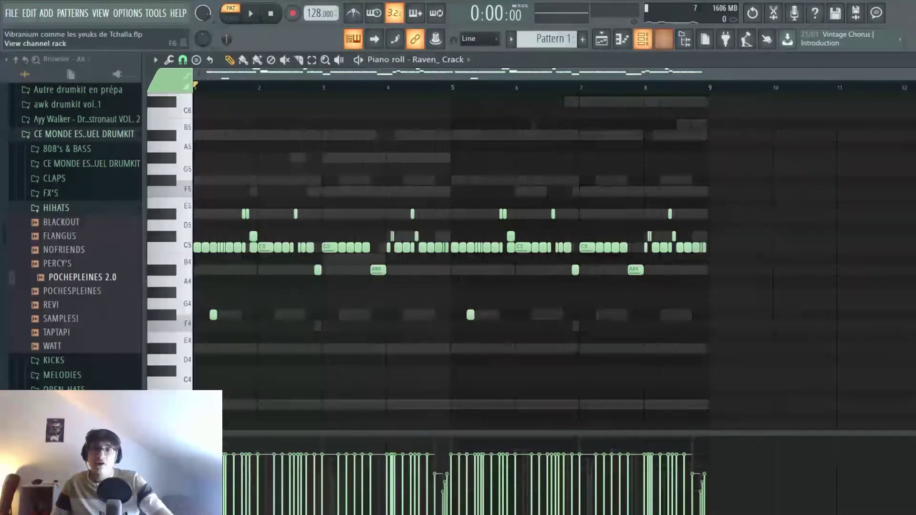
# Step: Open the Raven_ Clean notes in the piano roll and transpose them all from C5 down to F#4
pyautogui.press('F6')
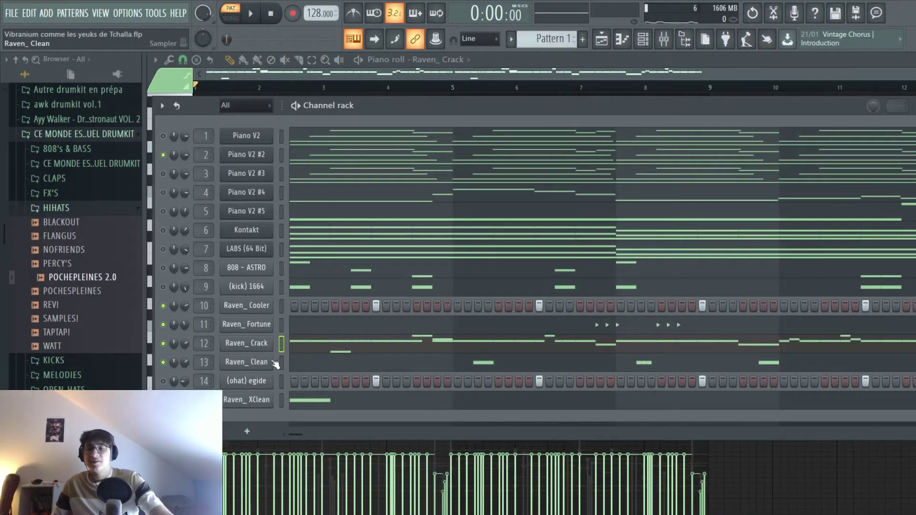
pyautogui.click(288, 363)
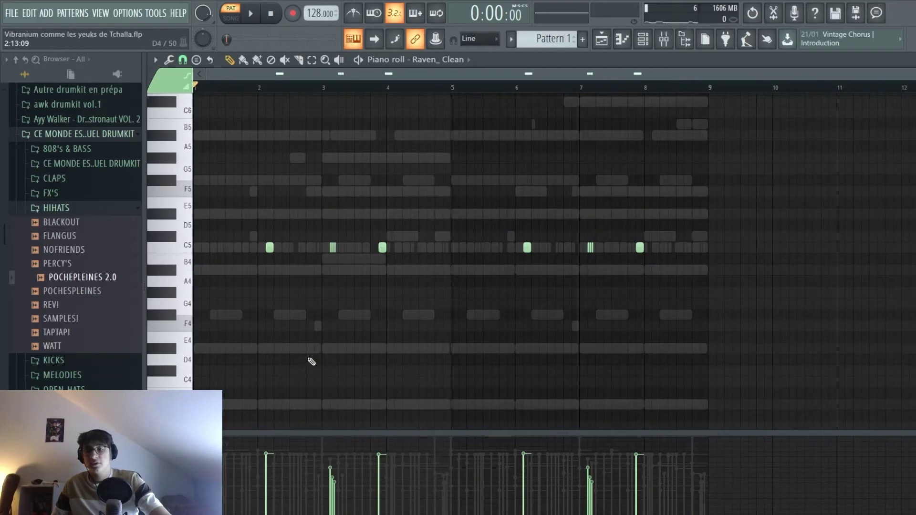
pyautogui.hotkey('ctrl', 'a')
pyautogui.press('Down')
pyautogui.press('Down')
pyautogui.press('Down')
pyautogui.press('Down')
pyautogui.press('Down')
pyautogui.press('Down')
pyautogui.press('Down')
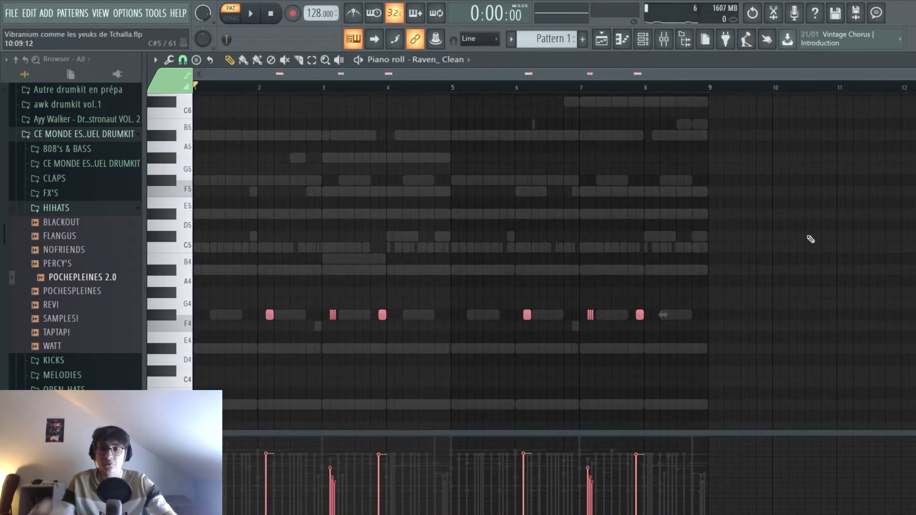
pyautogui.hotkey('ctrl', 'd')
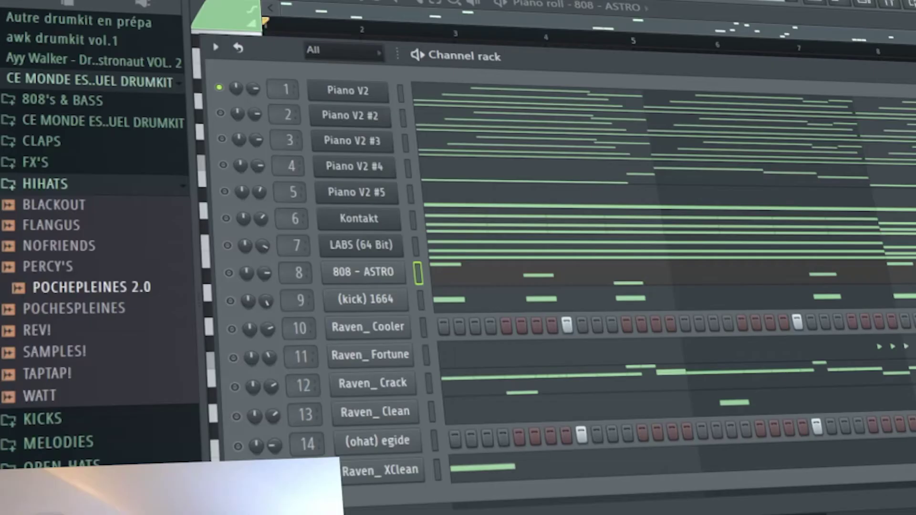
# Step: Play the pattern, open the Raven_ XClean notes in the piano roll and reposition the playhead
pyautogui.press('space')
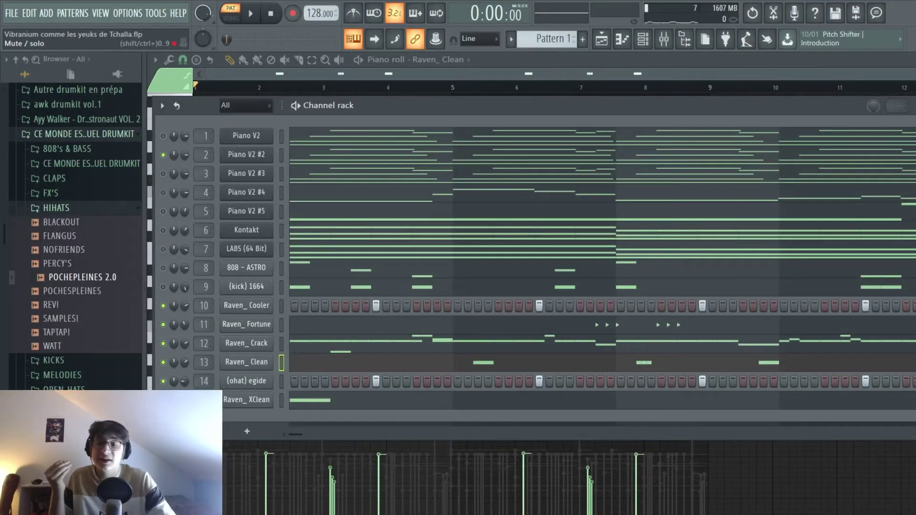
pyautogui.click(462, 403)
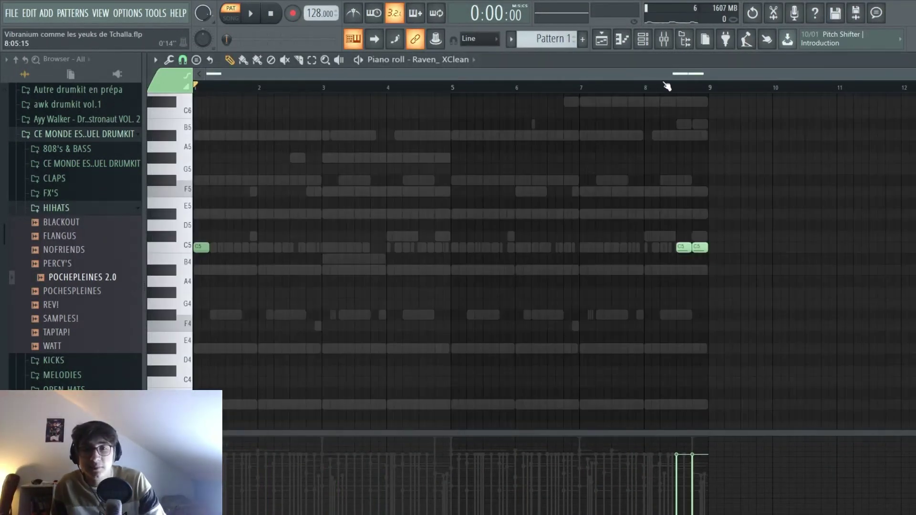
pyautogui.moveTo(680, 86); pyautogui.dragTo(677, 86)
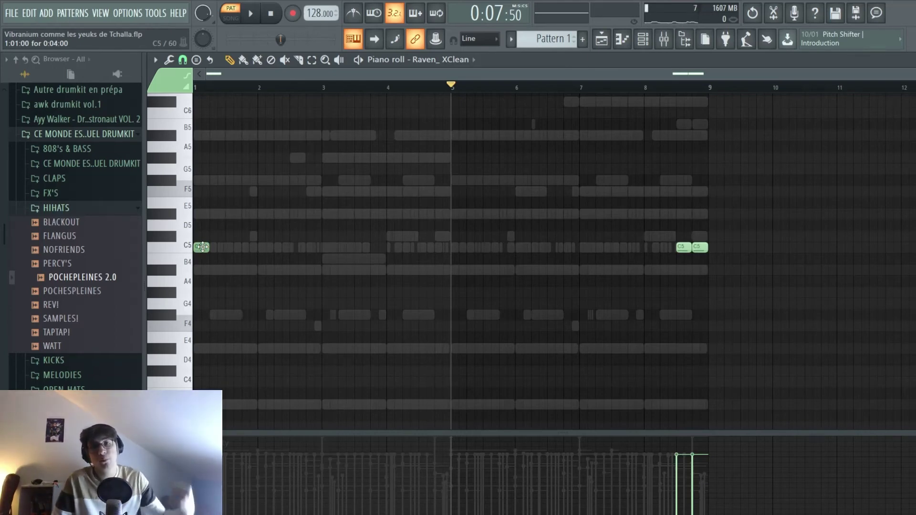
# Step: Examine the (kick) 1664 notes in the piano roll, marking the off-grid hit in bar 6 with the playhead
pyautogui.click(643, 42)
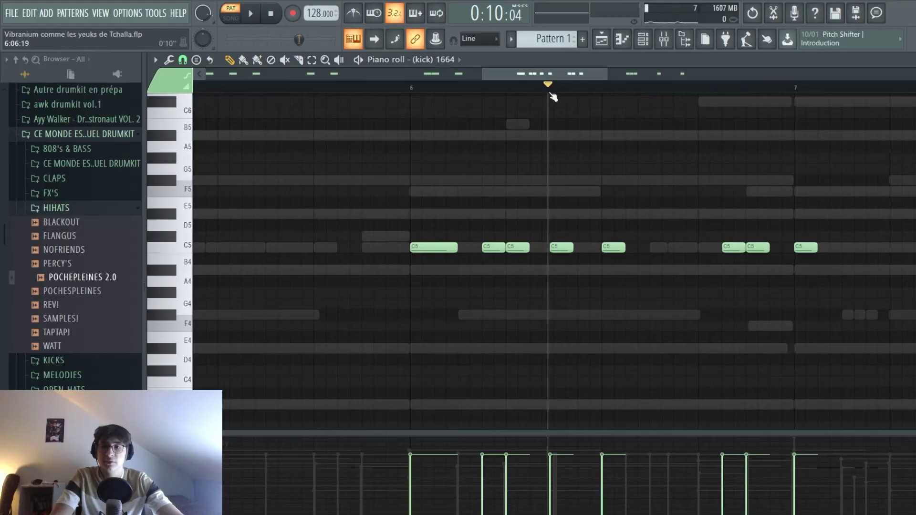
pyautogui.moveTo(551, 94); pyautogui.dragTo(546, 95)
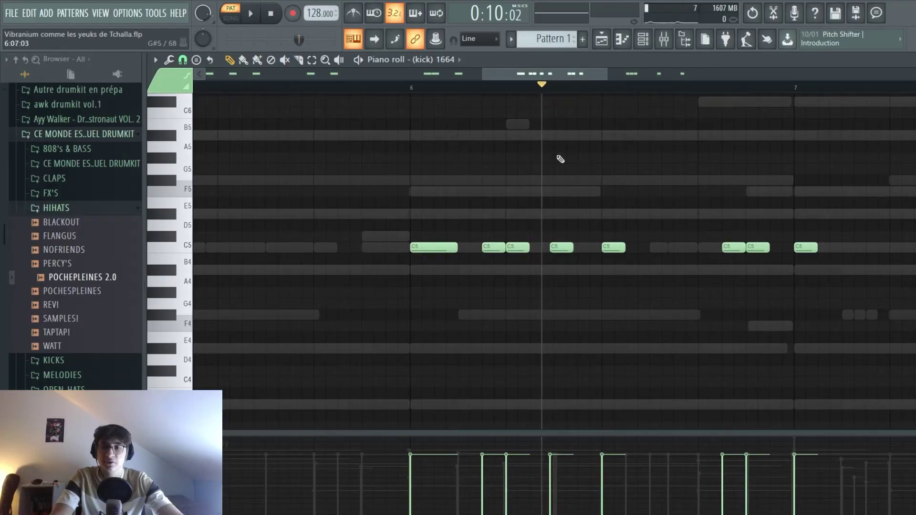
pyautogui.click(554, 87)
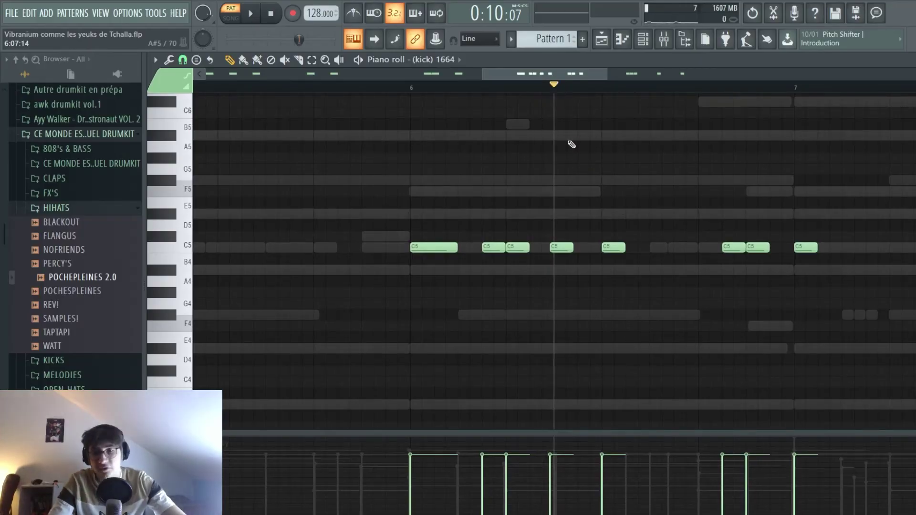
pyautogui.scroll(3, 572, 286)
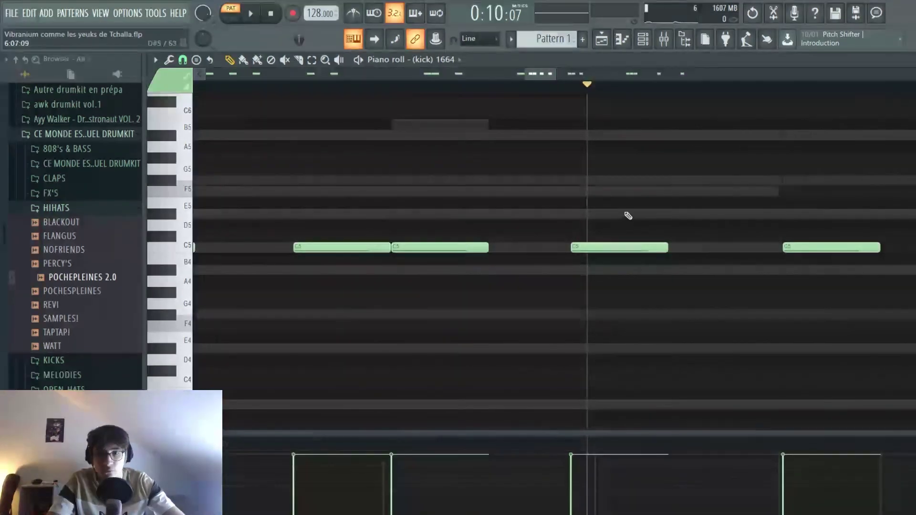
pyautogui.scroll(-5, 570, 177)
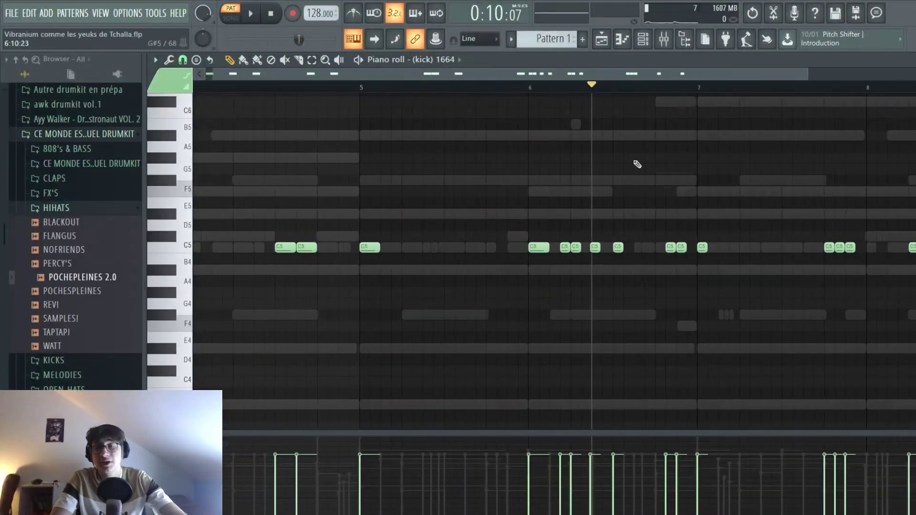
pyautogui.scroll(3, 466, 219)
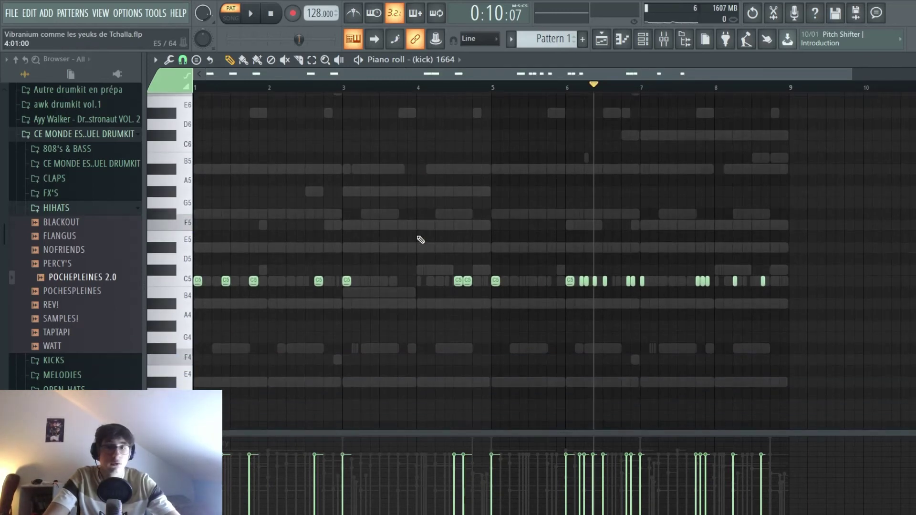
# Step: Open the 808 - ASTRO notes in the piano roll and inspect how they are placed
pyautogui.press('F6')
pyautogui.click(399, 268)
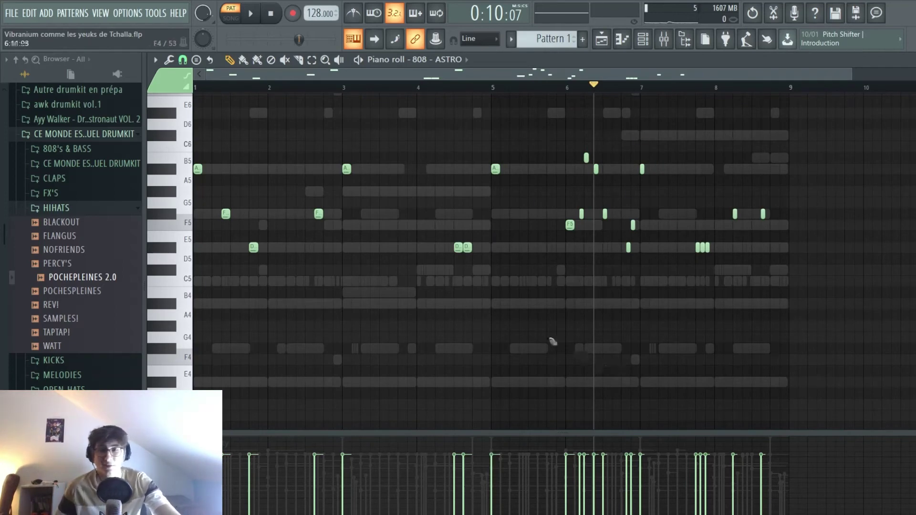
pyautogui.click(537, 327)
pyautogui.rightClick(536, 327)
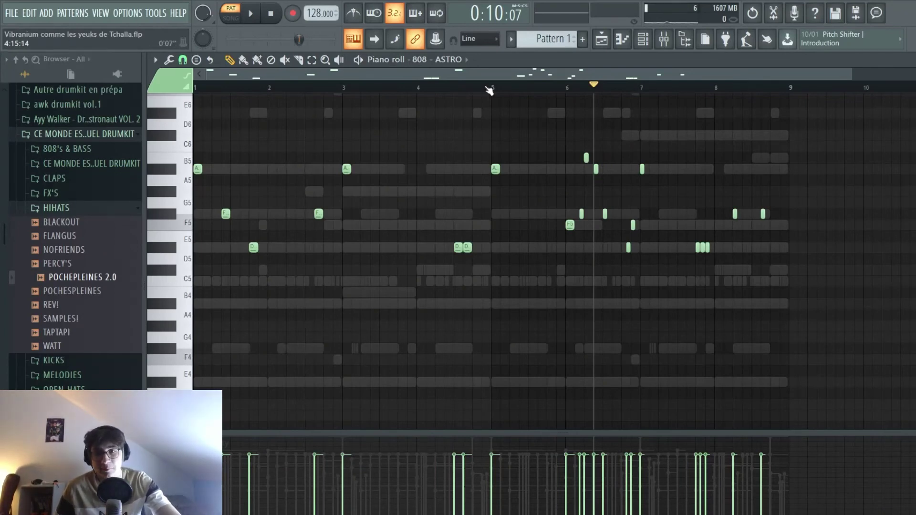
# Step: Check the active channels in the channel rack, return to the 808 - ASTRO notes and play the pattern
pyautogui.press('space')
pyautogui.press('F6')
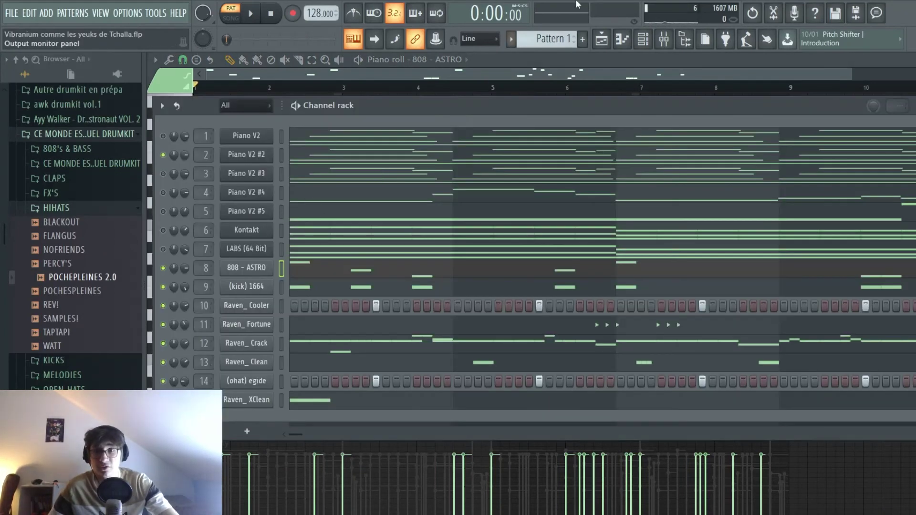
pyautogui.click(630, 35)
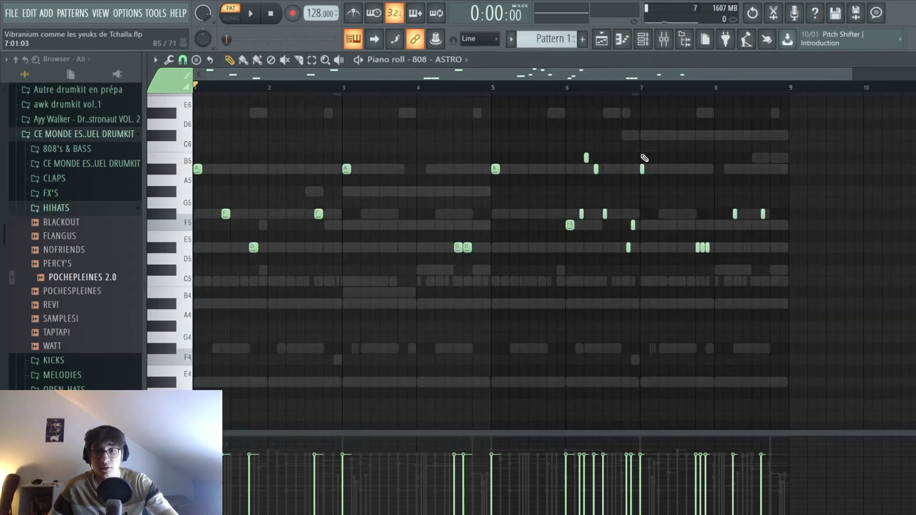
pyautogui.press('space')
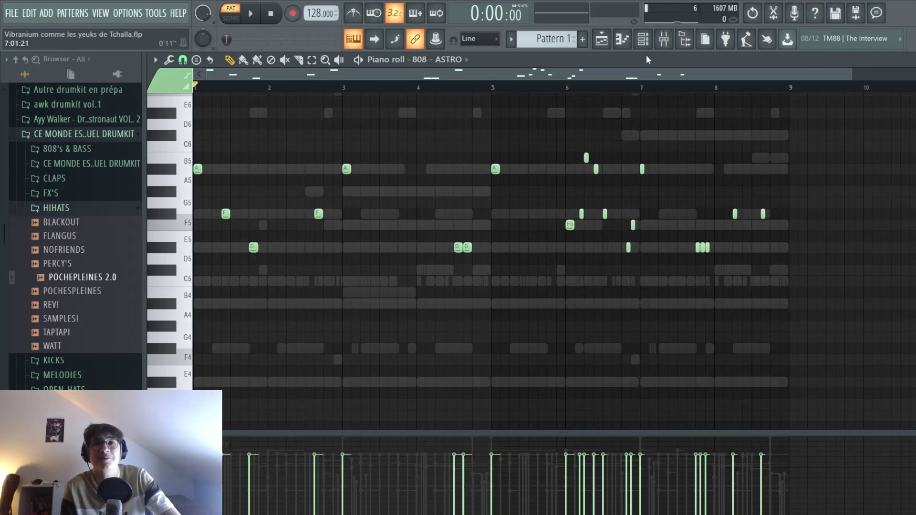
# Step: Review the channel rack and the track volumes in the mixer, and close the mixer
pyautogui.click(643, 38)
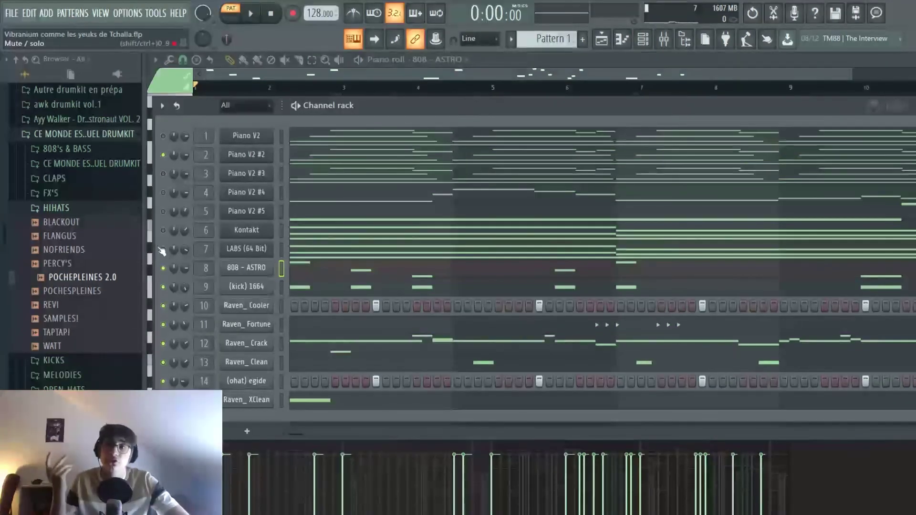
pyautogui.click(665, 43)
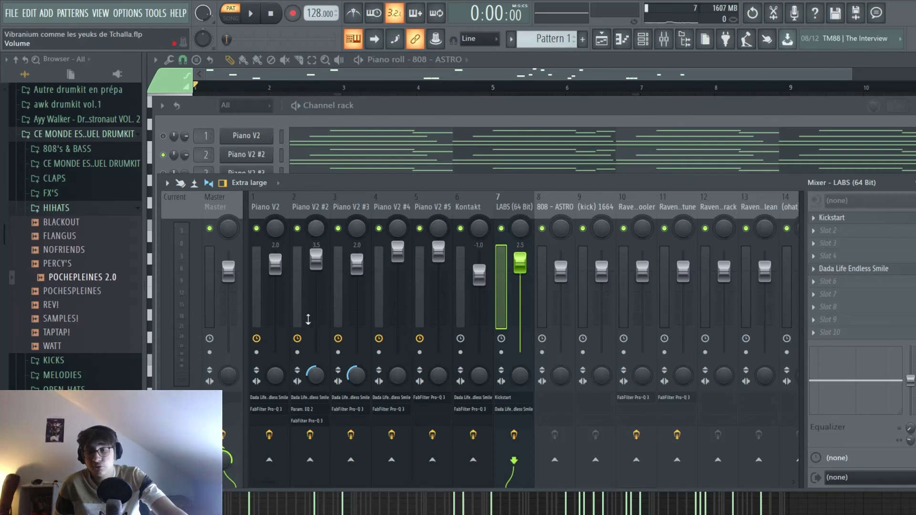
pyautogui.press('F9')
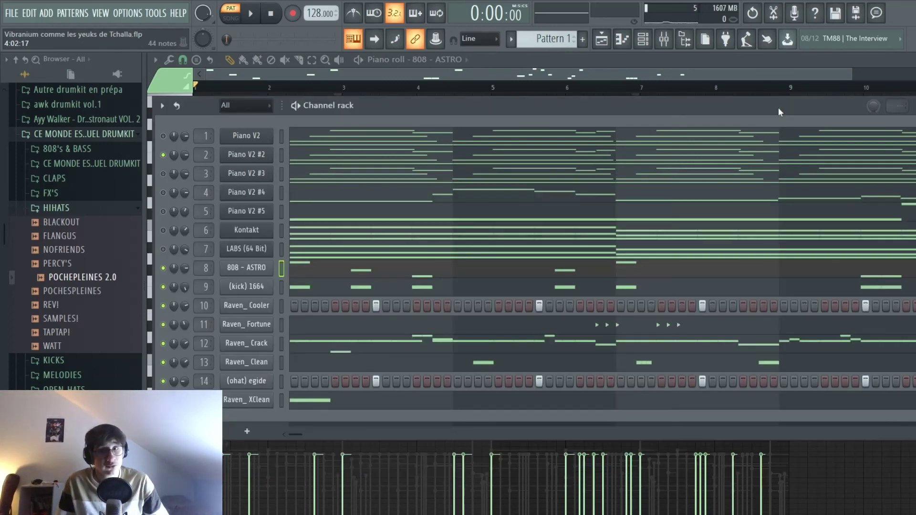